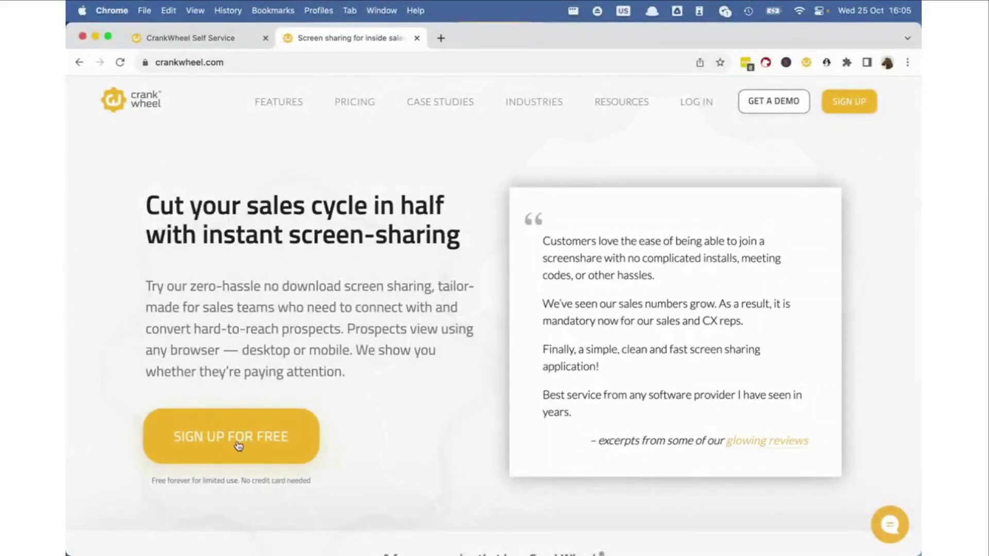
Close the crankwheel.com tab and reach My options from the avatar's account menu.
left_click(685, 106)
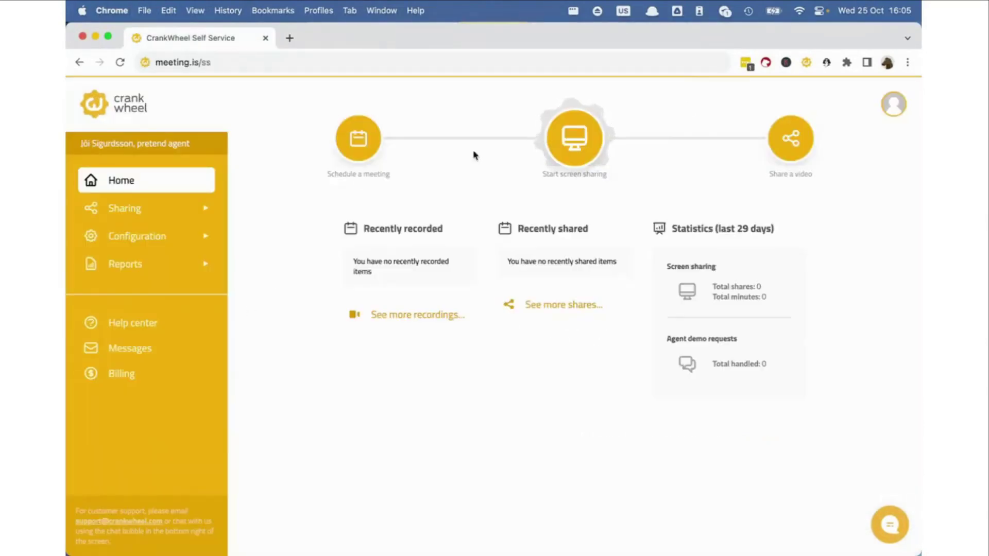
left_click(894, 104)
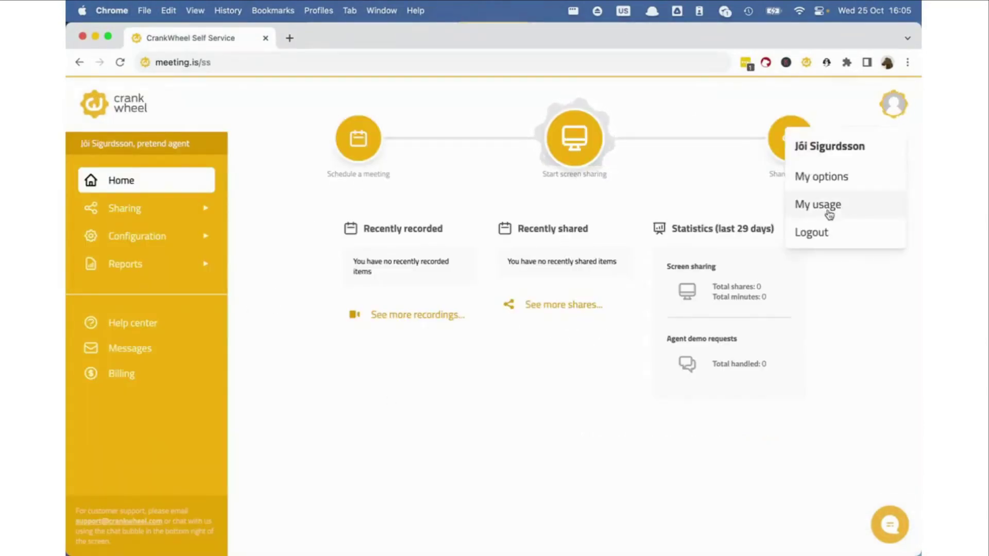
left_click(821, 176)
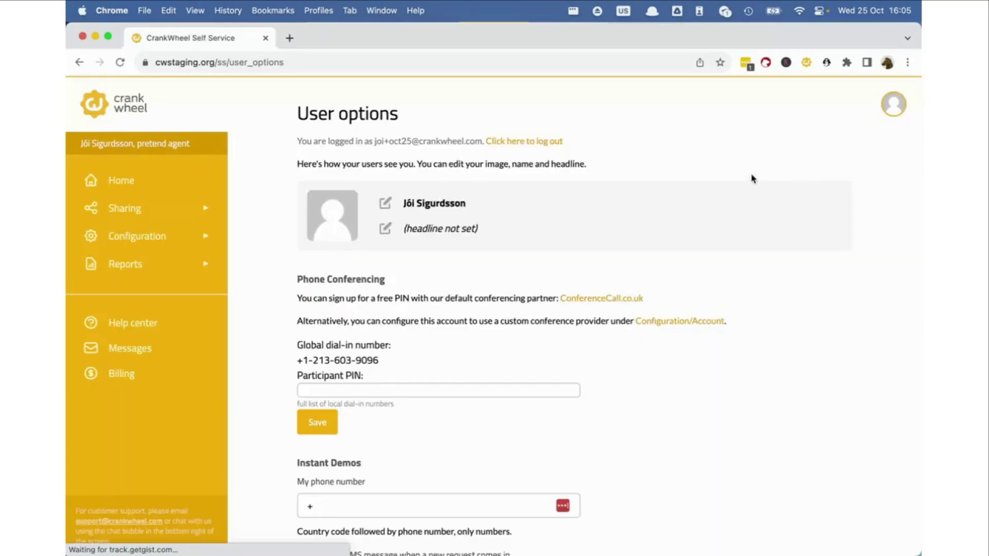
scroll(616, 413, "down", 10)
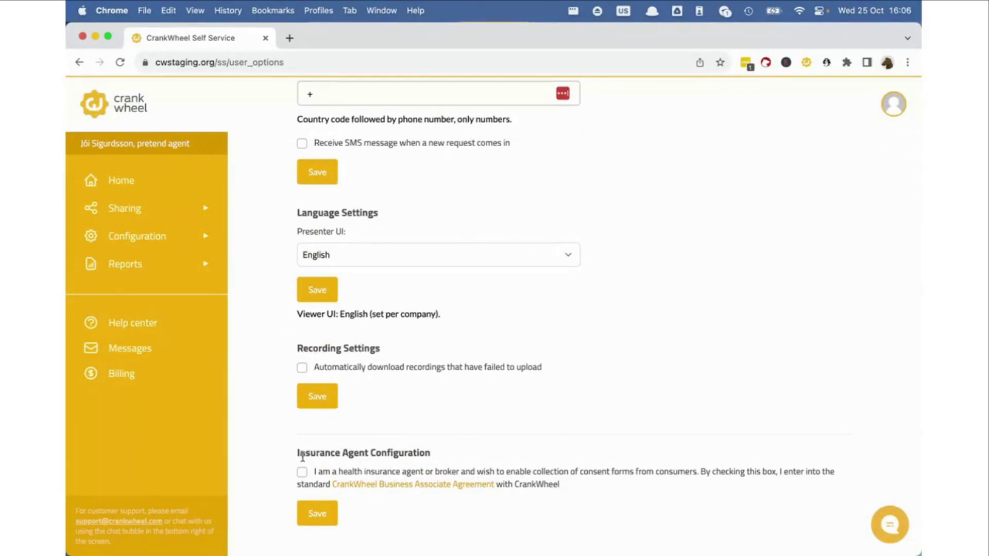
Enable Insurance Agent Configuration with phone 555 1234 and NPN 12345678, then save.
left_click(301, 473)
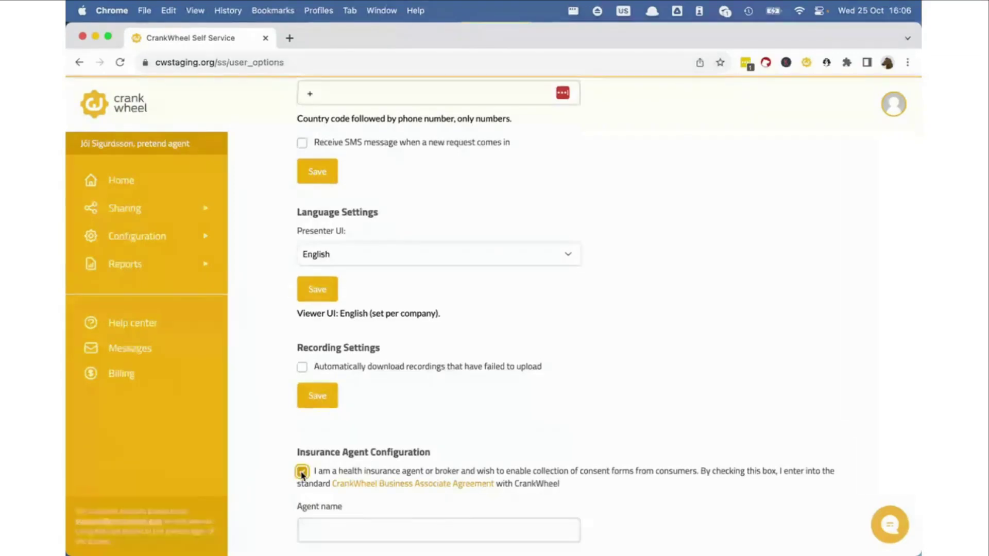
scroll(325, 463, "down", 5)
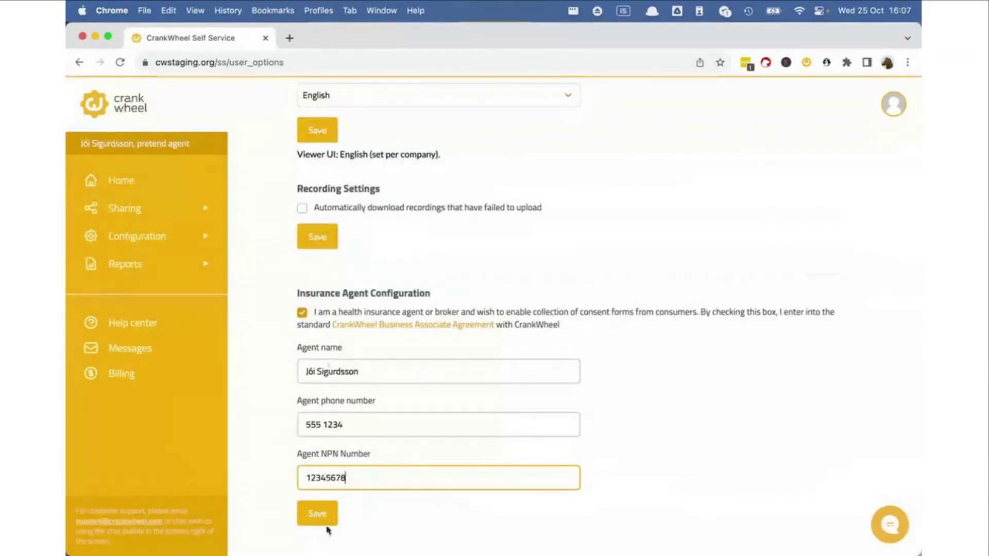
left_click(317, 514)
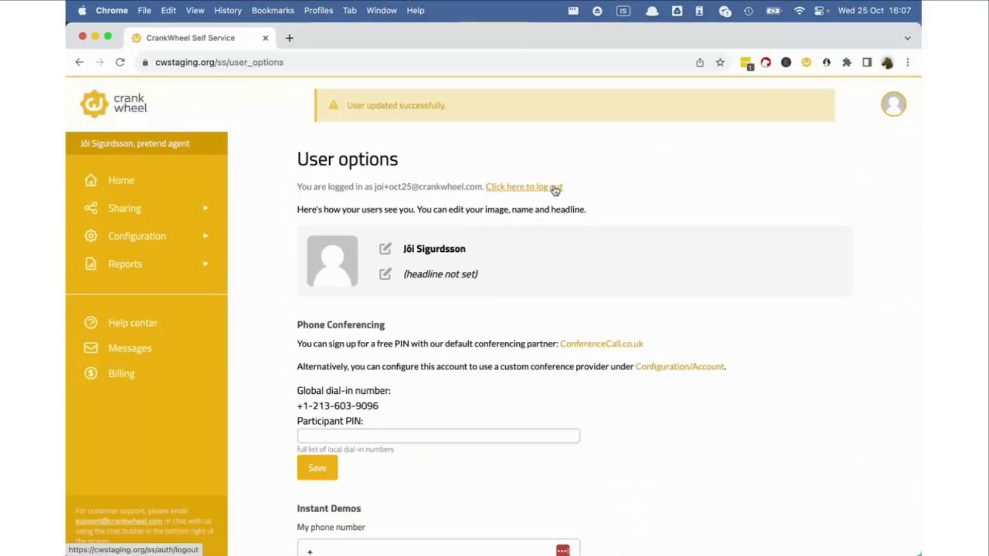
left_click(121, 180)
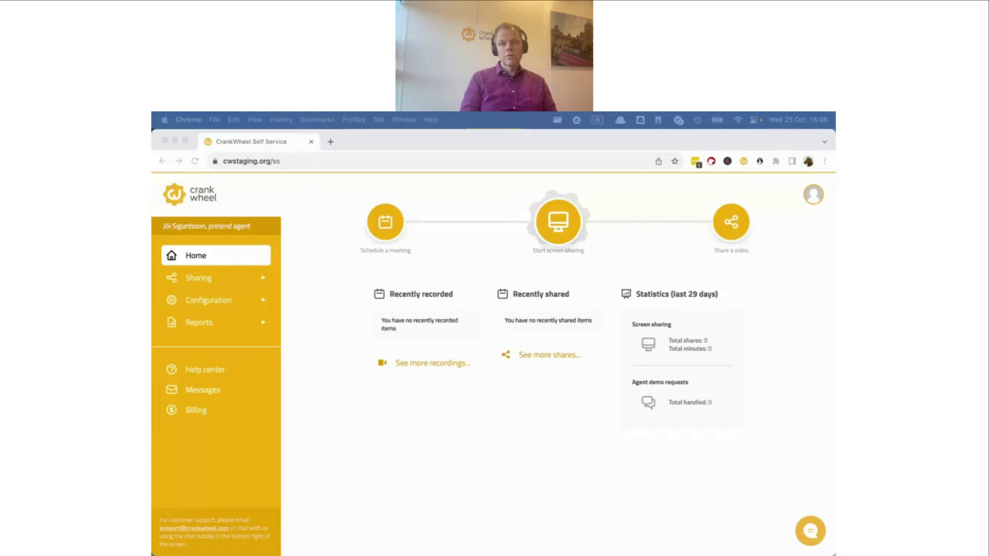
Start a screen-sharing session from the dashboard.
left_click(557, 222)
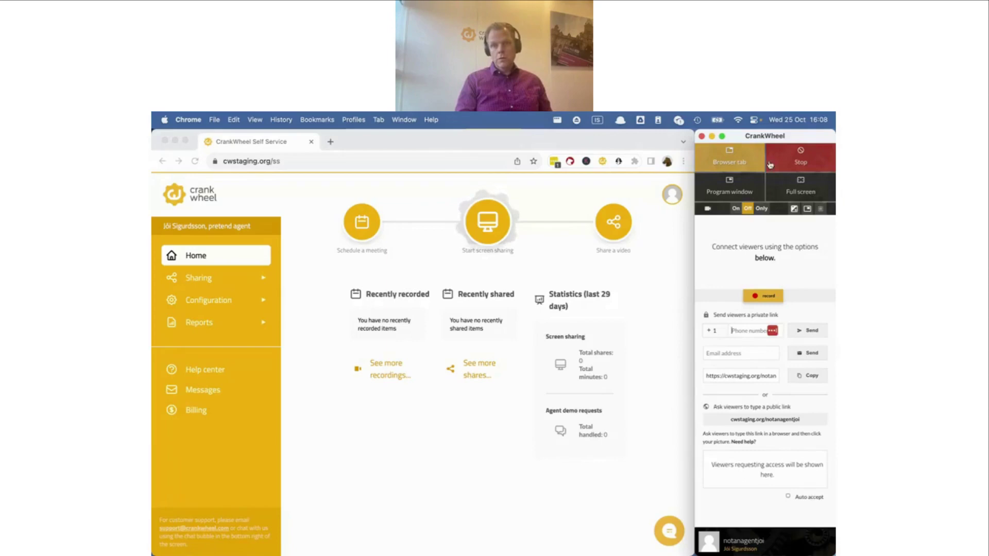
Text the private meeting link to the viewer's phone number.
left_click(808, 331)
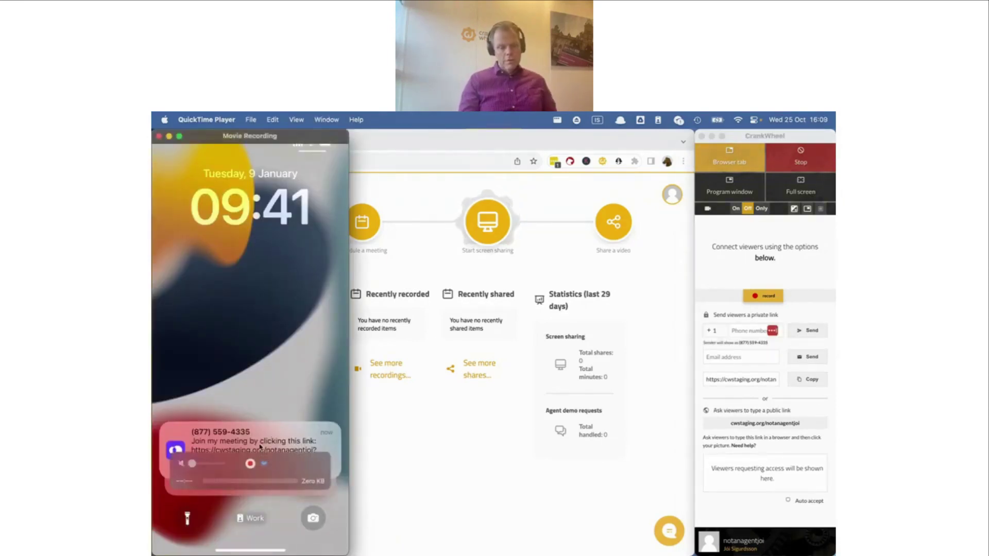
mouse_move(249, 433)
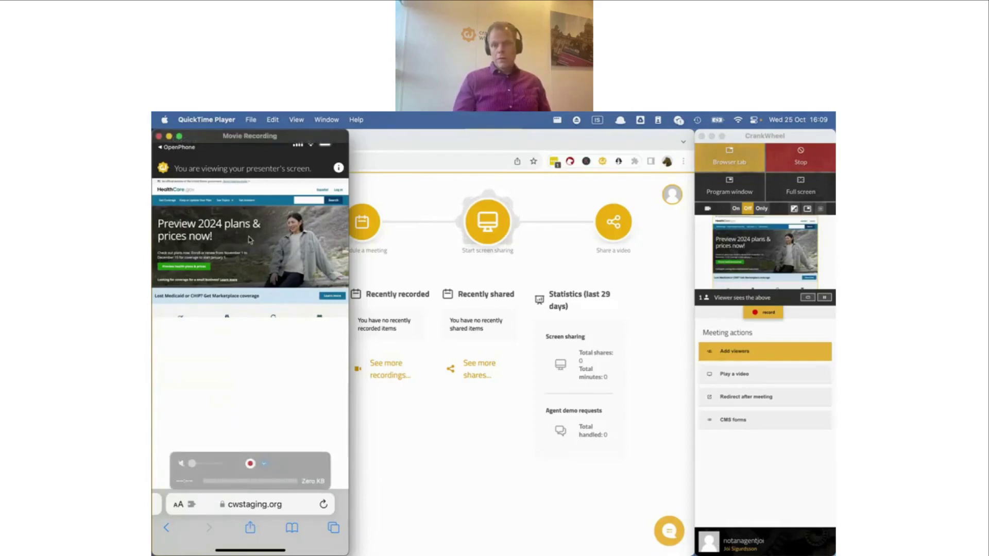
Record the session and navigate the shared HealthCare.gov page to coverage eligibility.
left_click(764, 312)
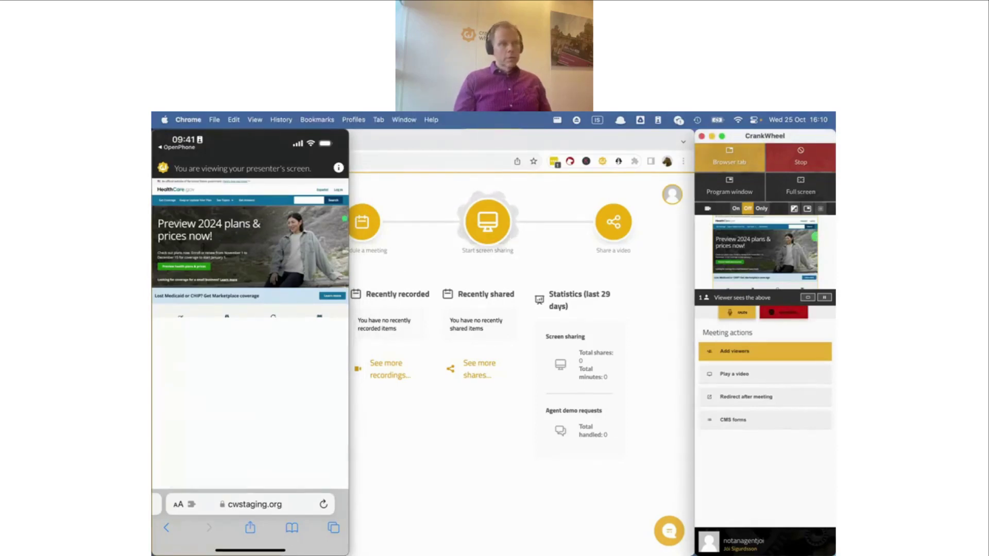
scroll(763, 247, "down", 5)
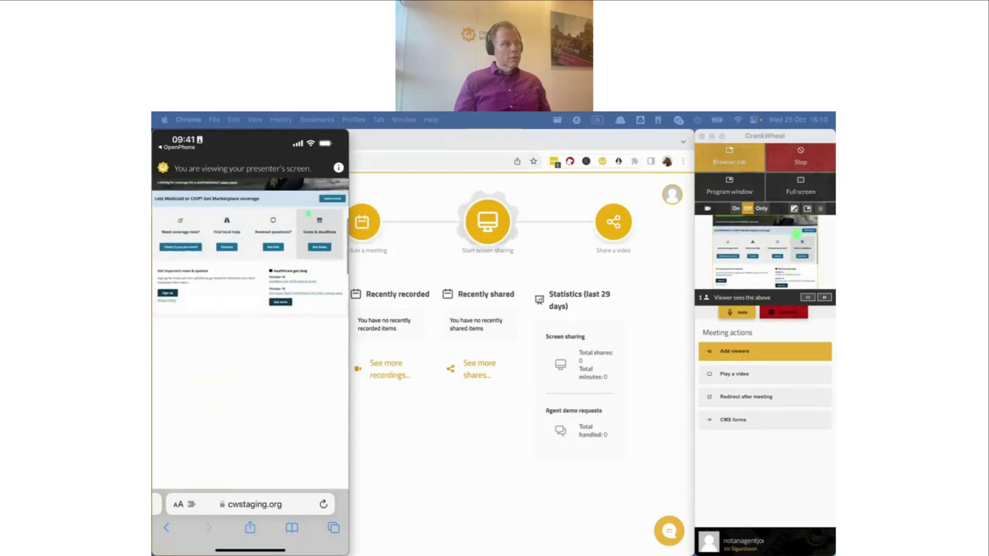
scroll(763, 247, "up", 3)
left_click(179, 257)
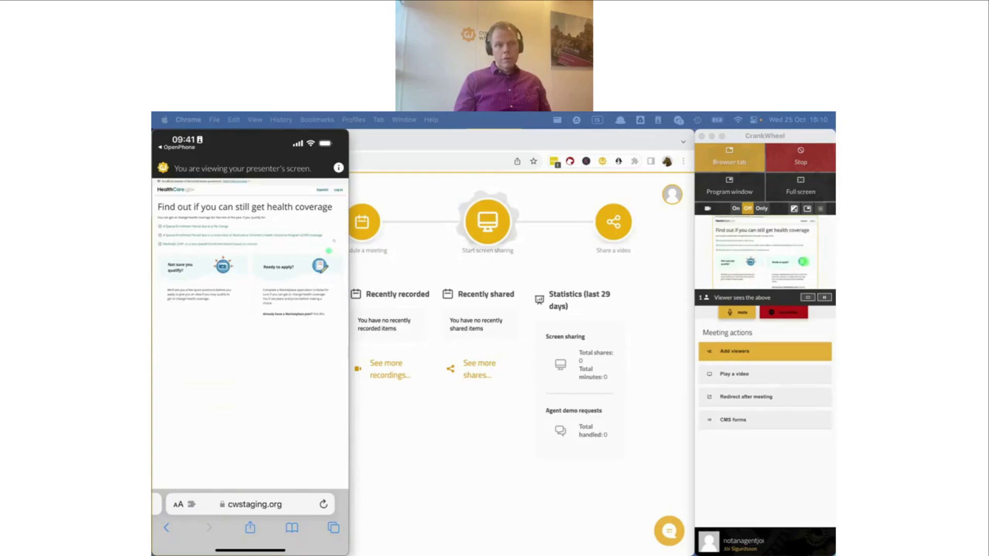
scroll(763, 248, "down", 5)
scroll(763, 247, "up", 5)
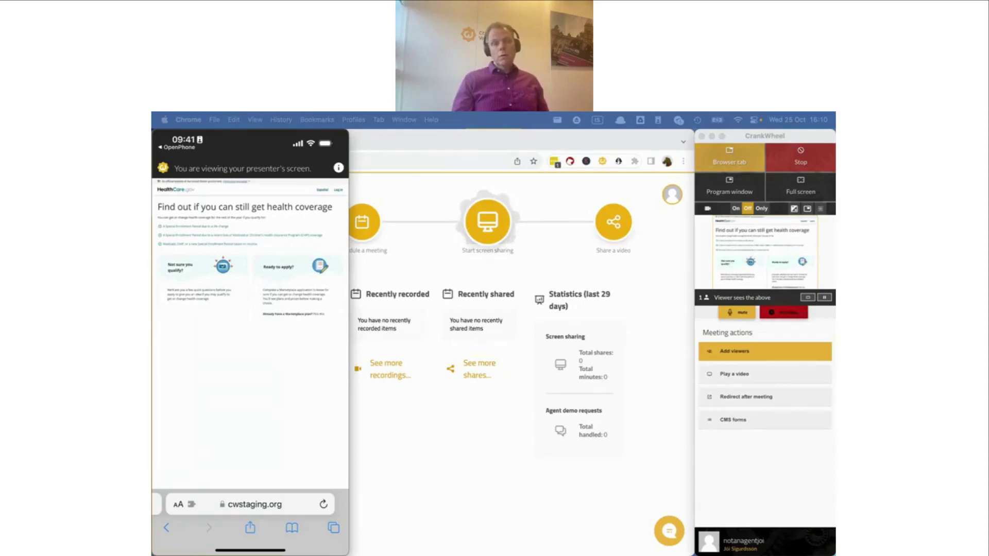
Launch the Marketplace consent form on the viewer's phone from CMS forms.
left_click(737, 421)
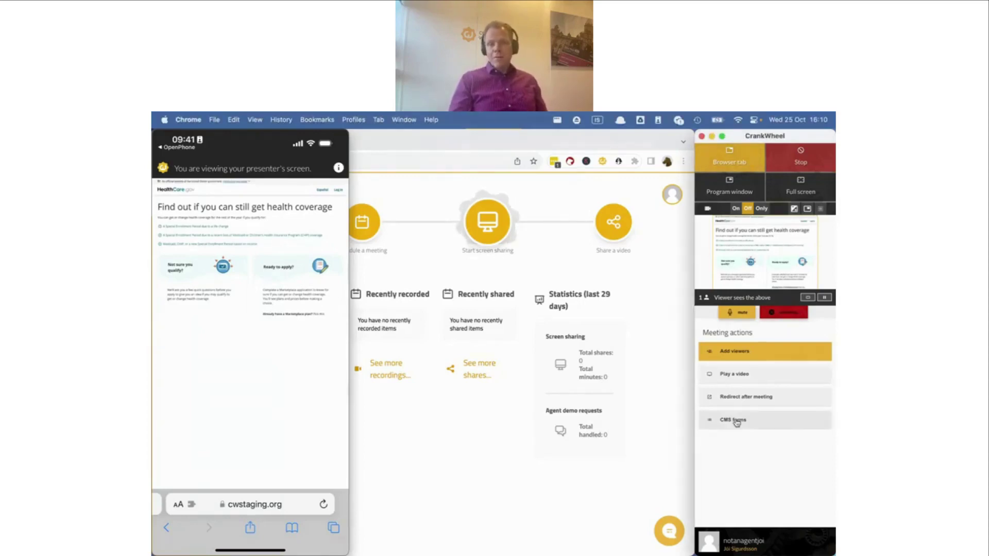
left_click(737, 421)
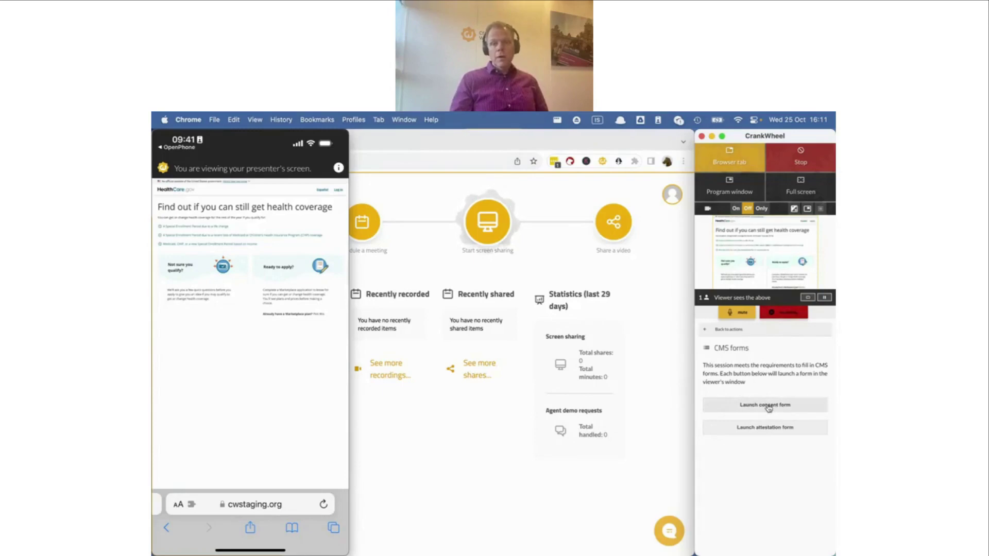
left_click(765, 406)
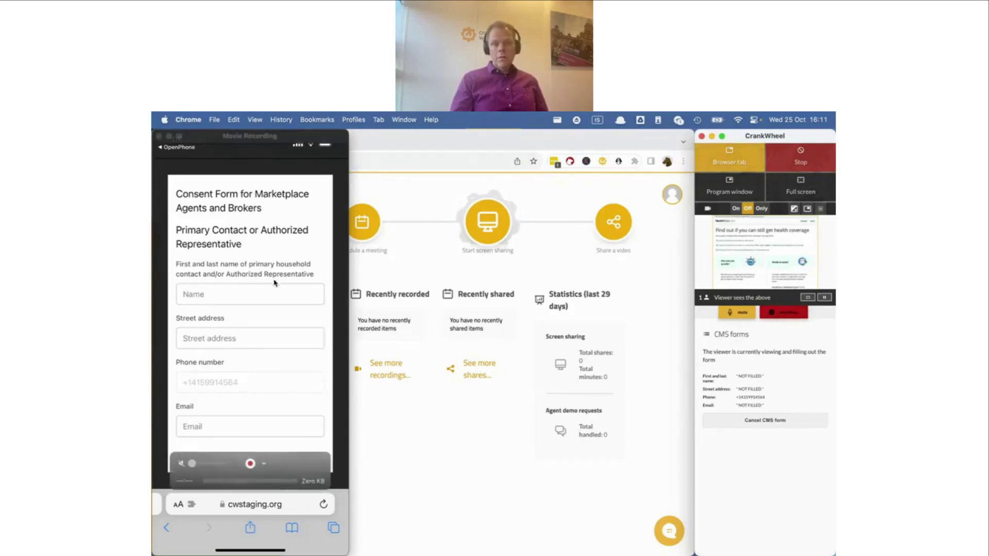
Focus the QuickTime phone mirror window to fill the consent form.
left_click(250, 294)
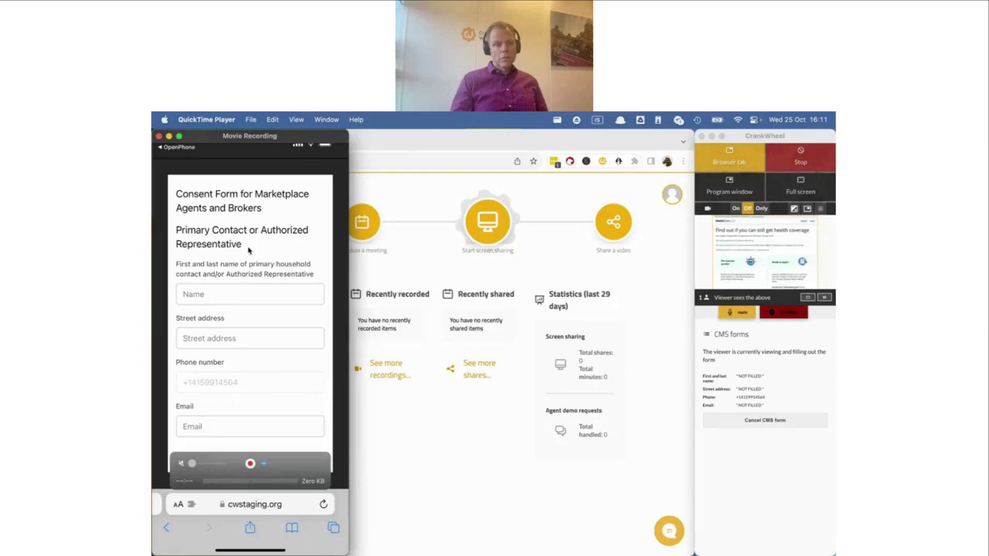